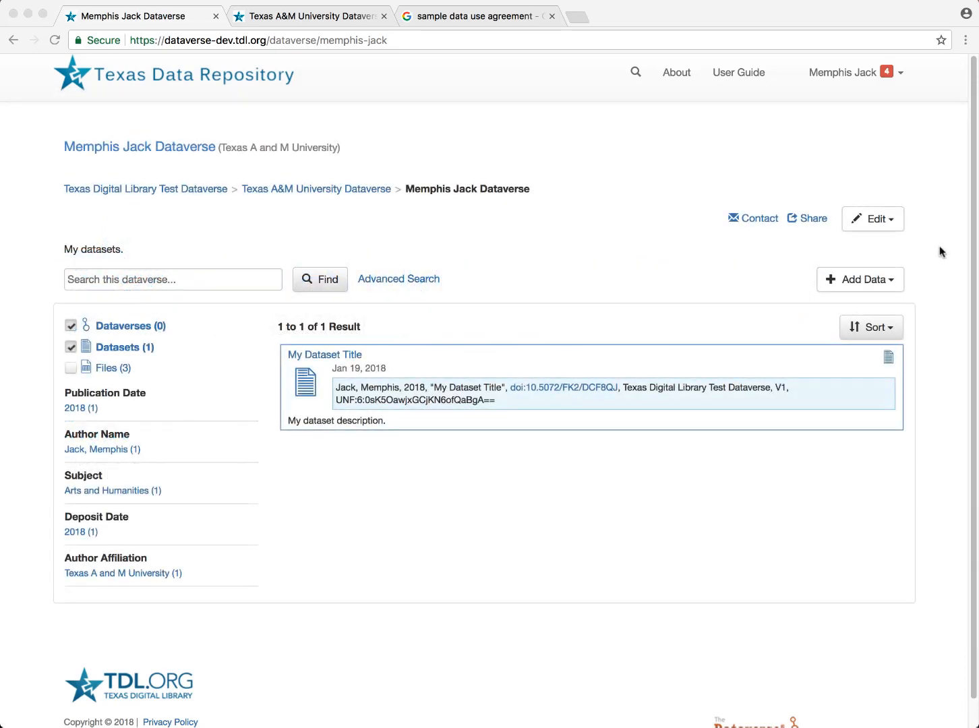
- Save the dataverse's access permissions so that anyone adding needs to be given access and new dataset creators get the Contributor role
click(883, 221)
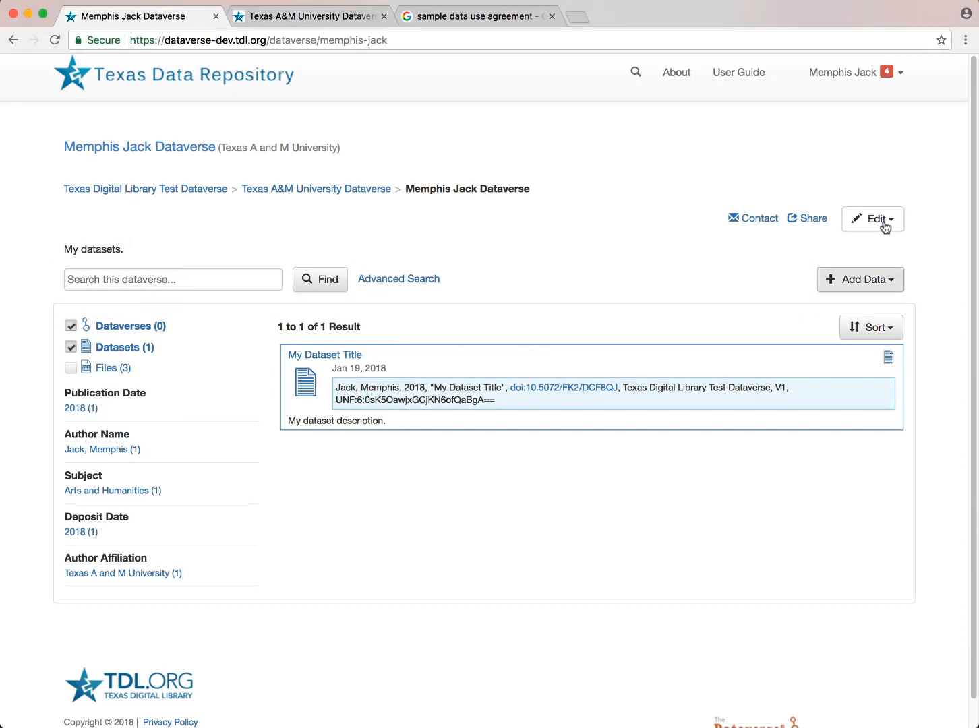
click(884, 220)
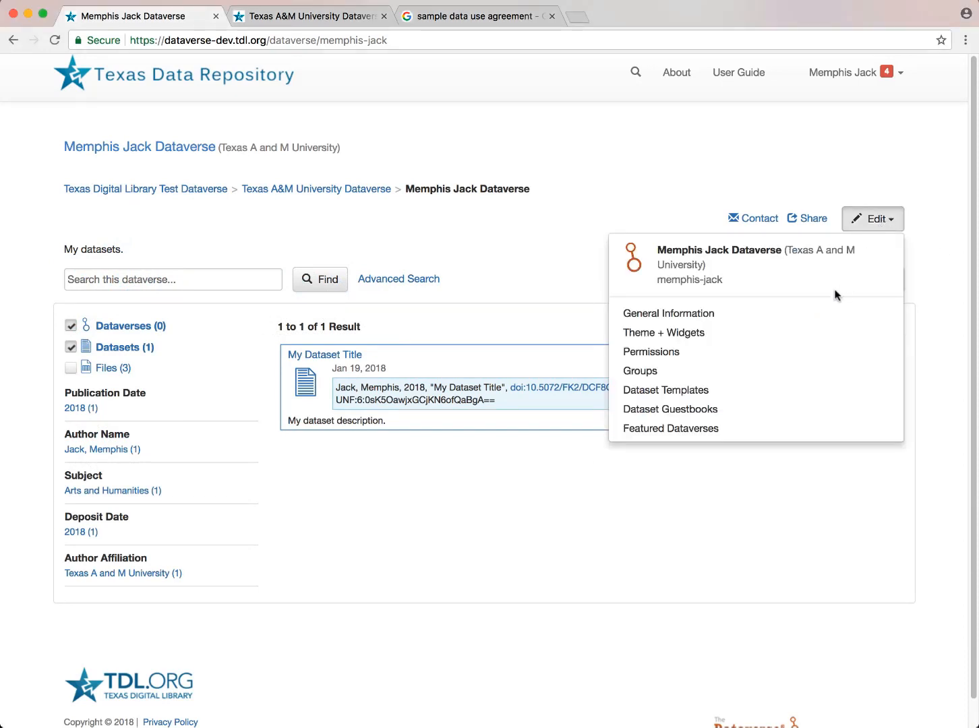
click(772, 353)
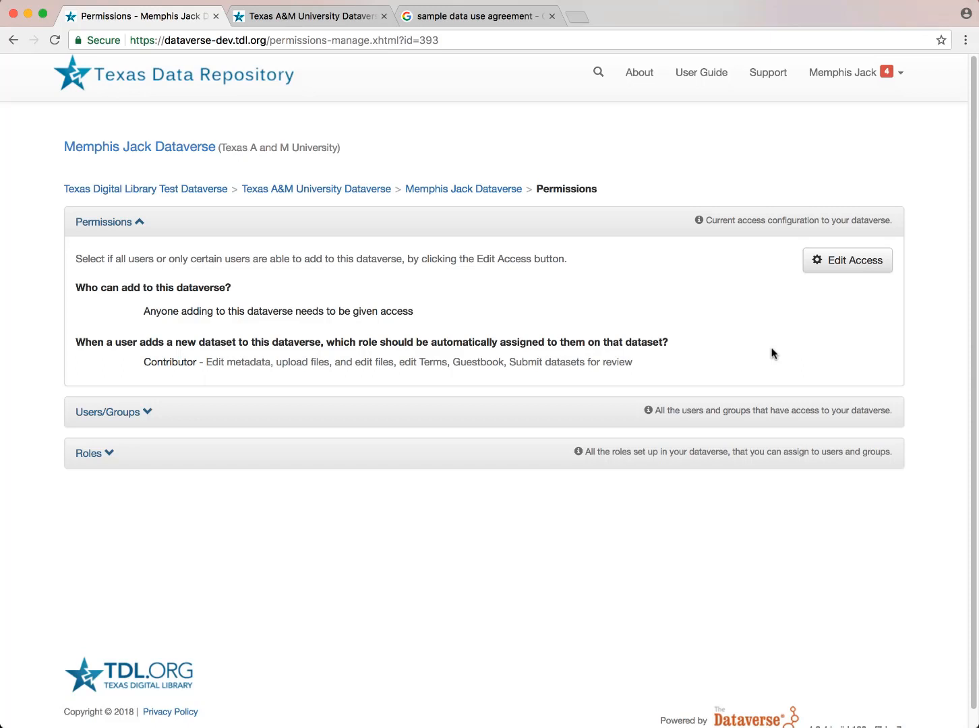
click(827, 262)
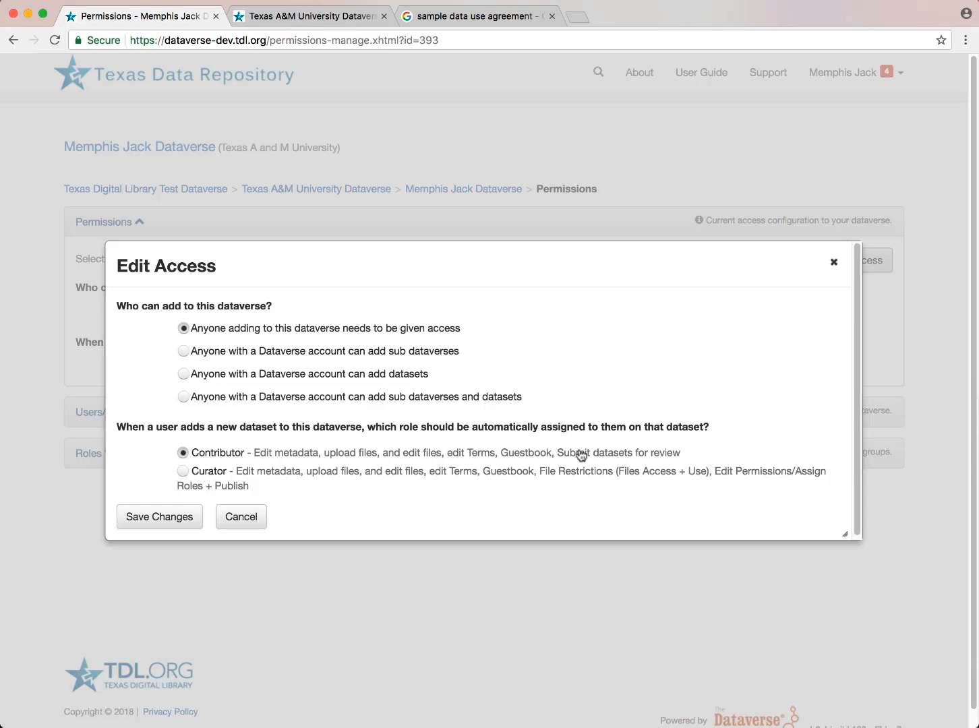
click(174, 520)
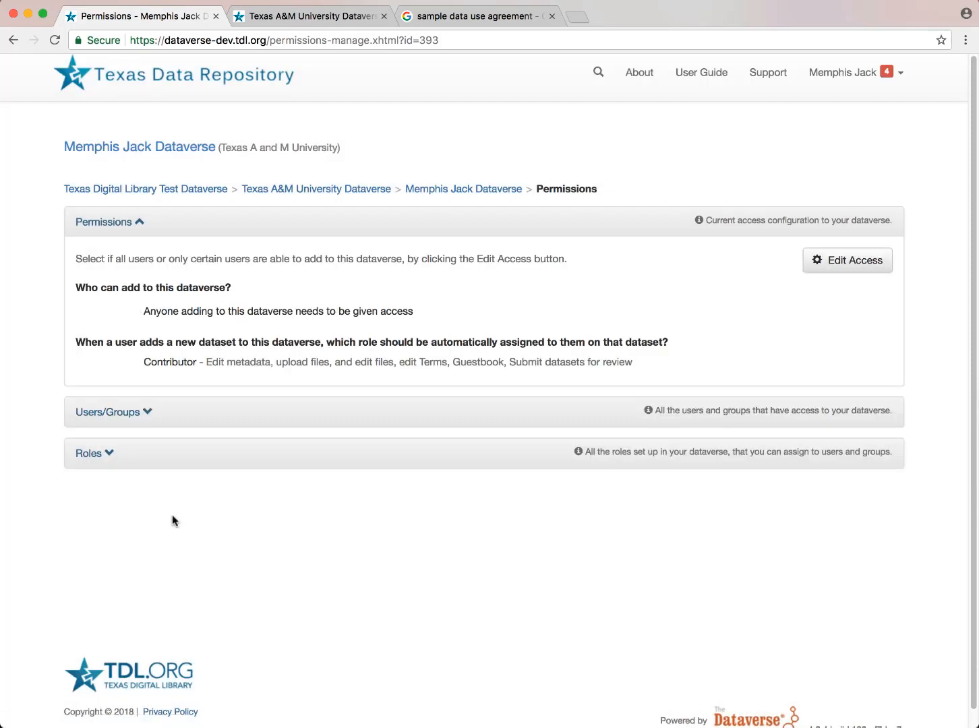
- Assign the Member role on the dataverse to the signed-in user's own account and save the assignment
click(169, 415)
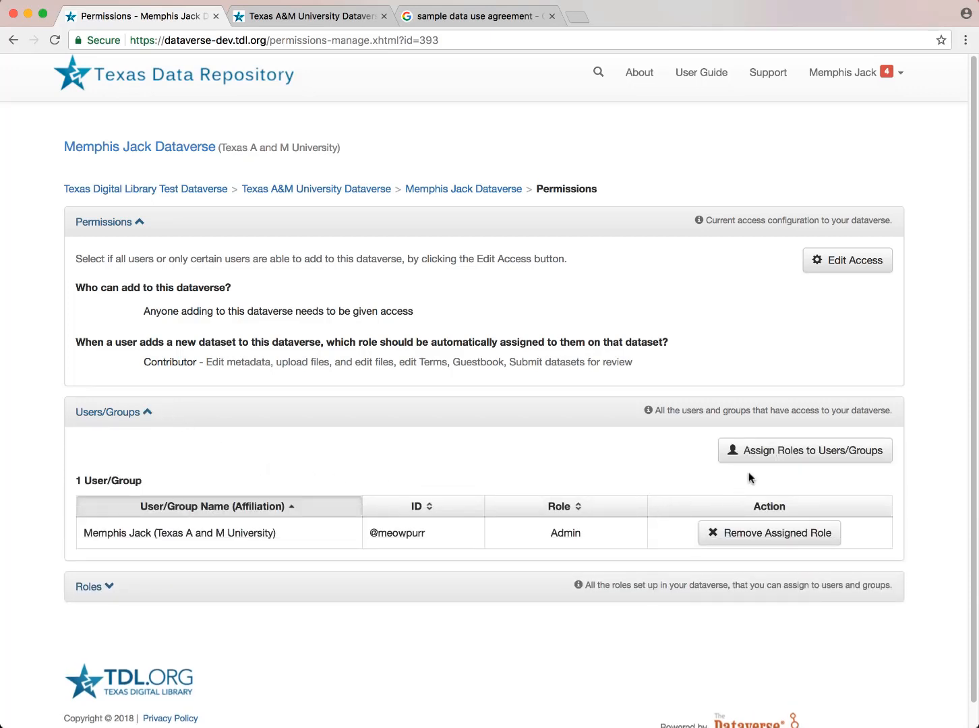
click(768, 458)
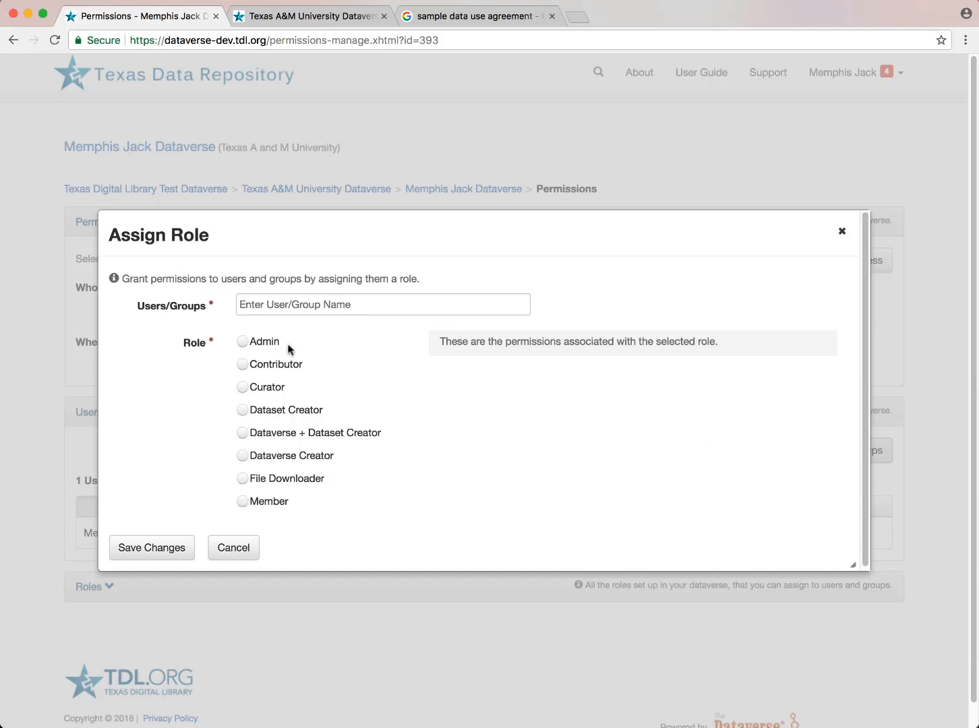
click(243, 342)
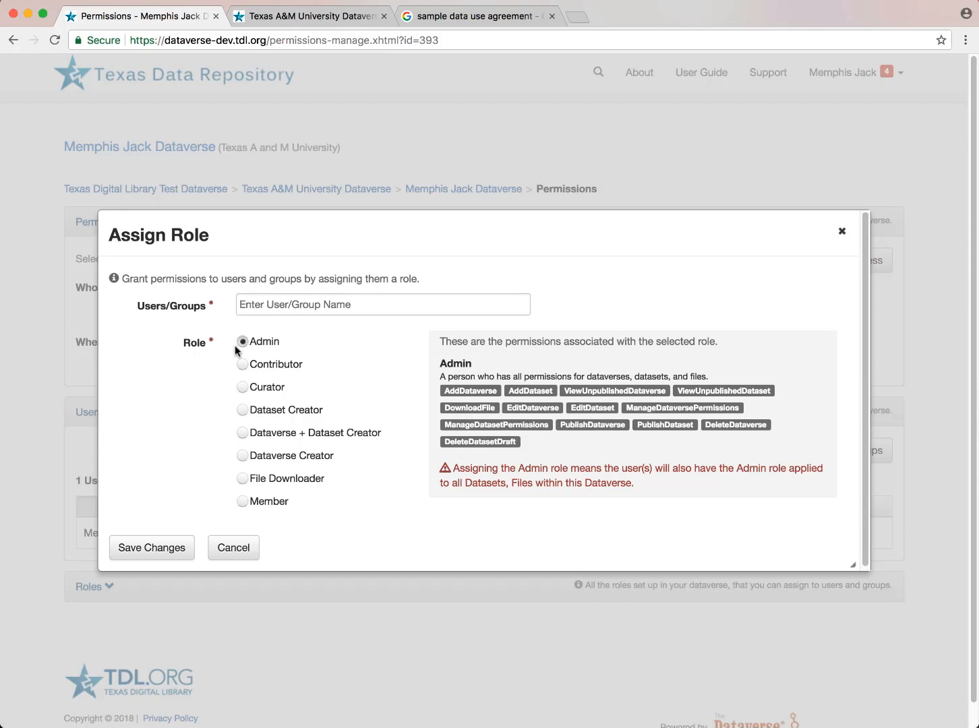
click(240, 503)
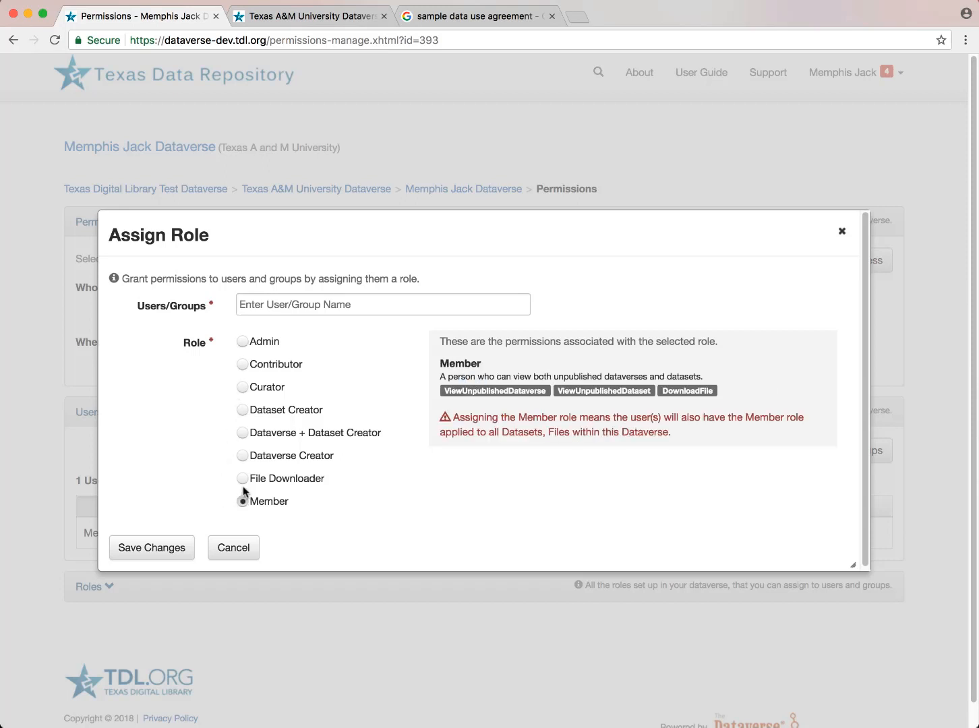
click(256, 304)
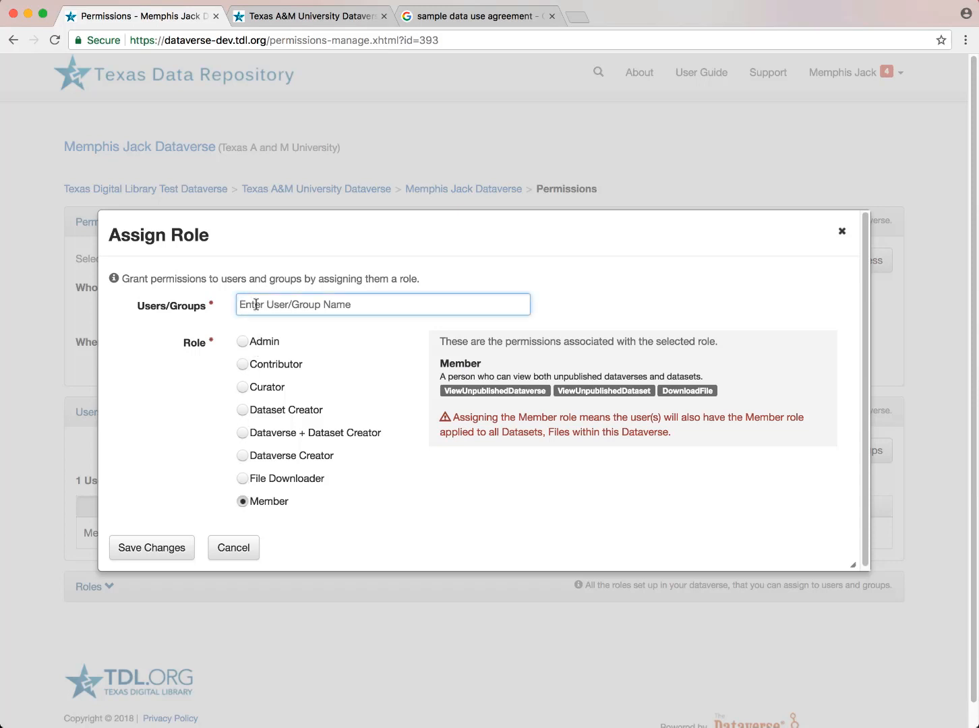
text(mm)
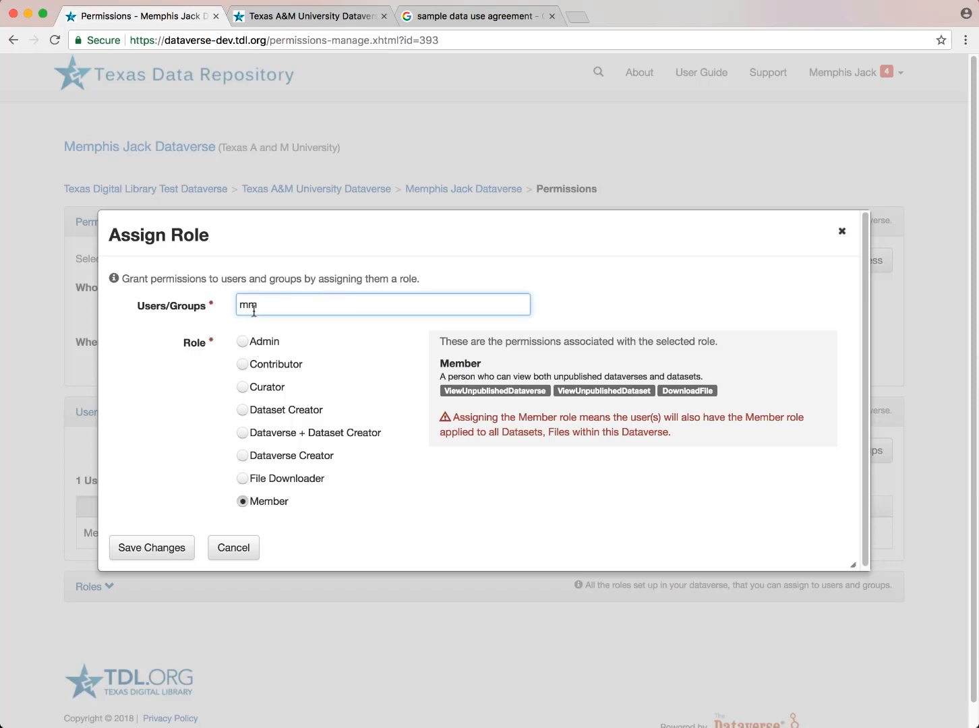
key(BackSpace)
text(em)
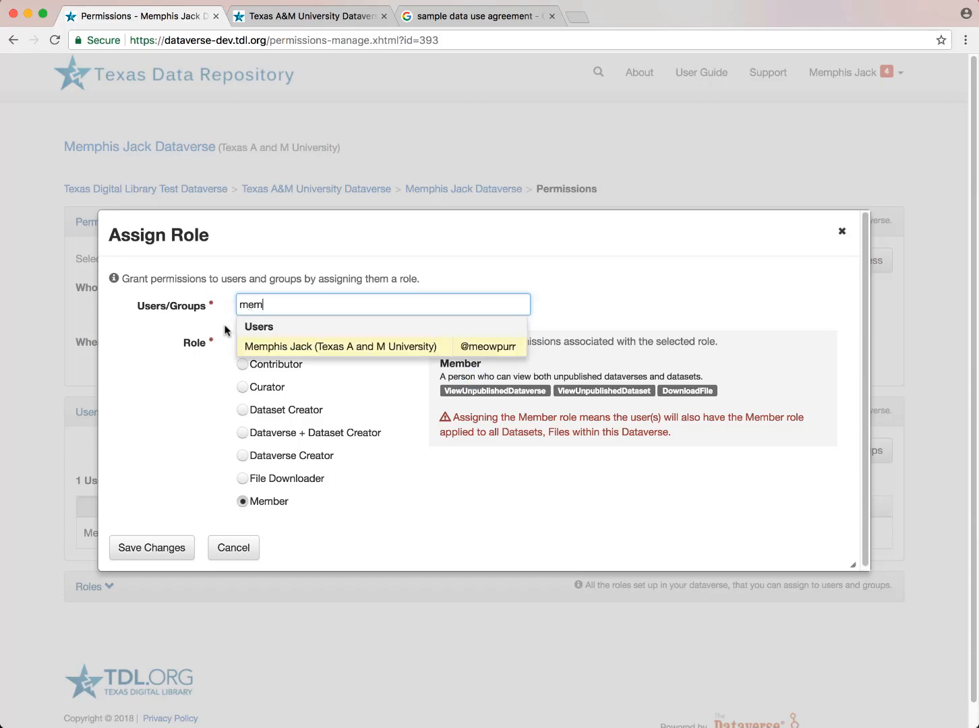
click(252, 348)
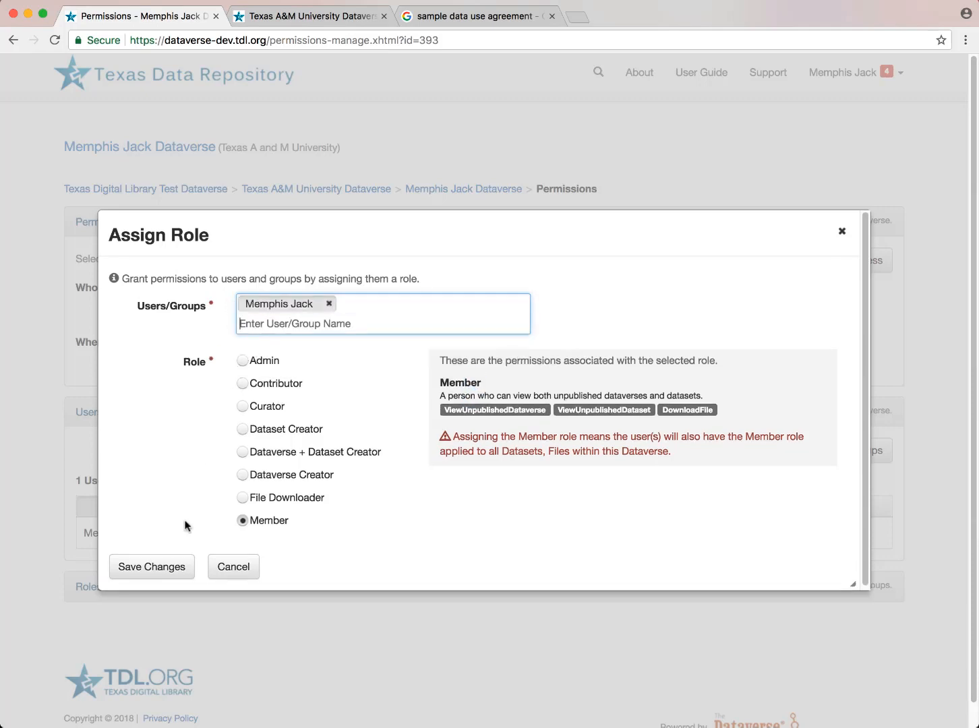
click(178, 558)
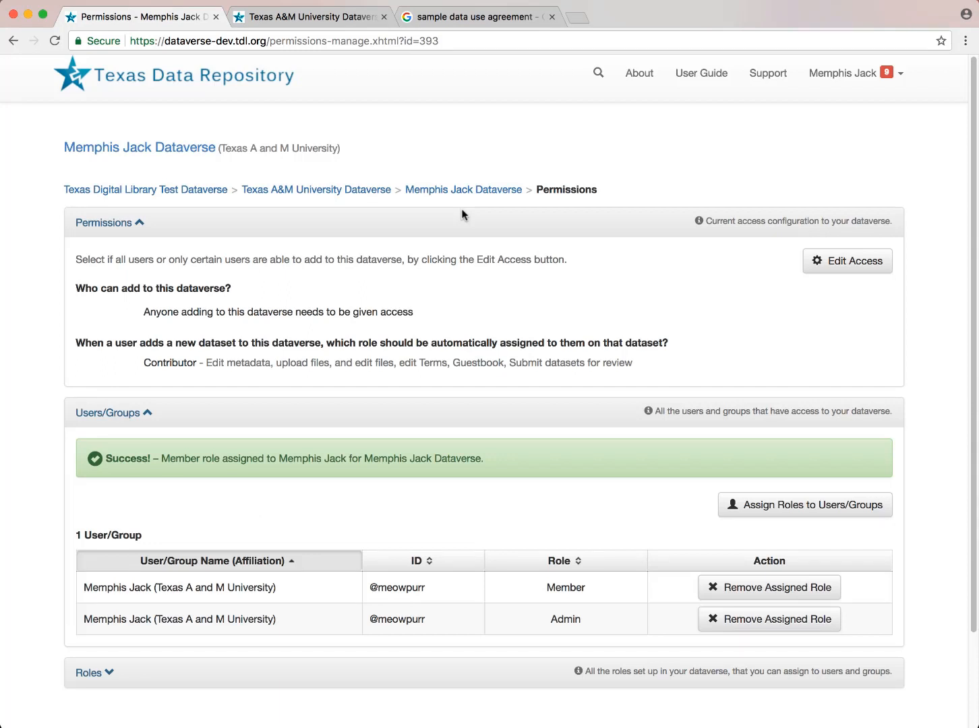
- Return to the personal dataverse and open the dataset My Dataset Title at its file list
click(457, 193)
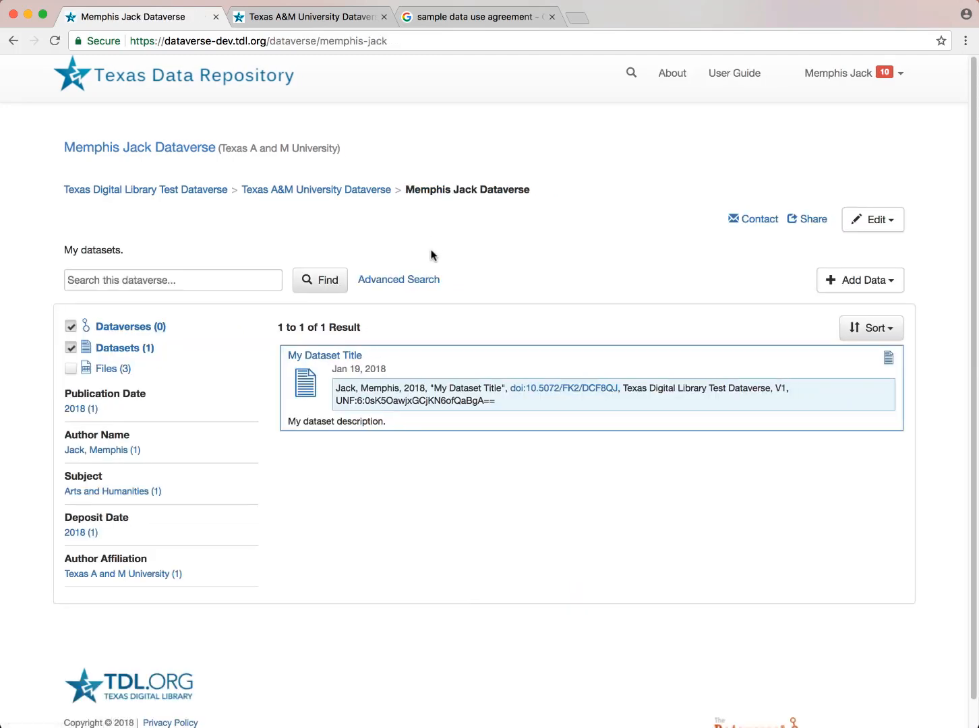
click(326, 356)
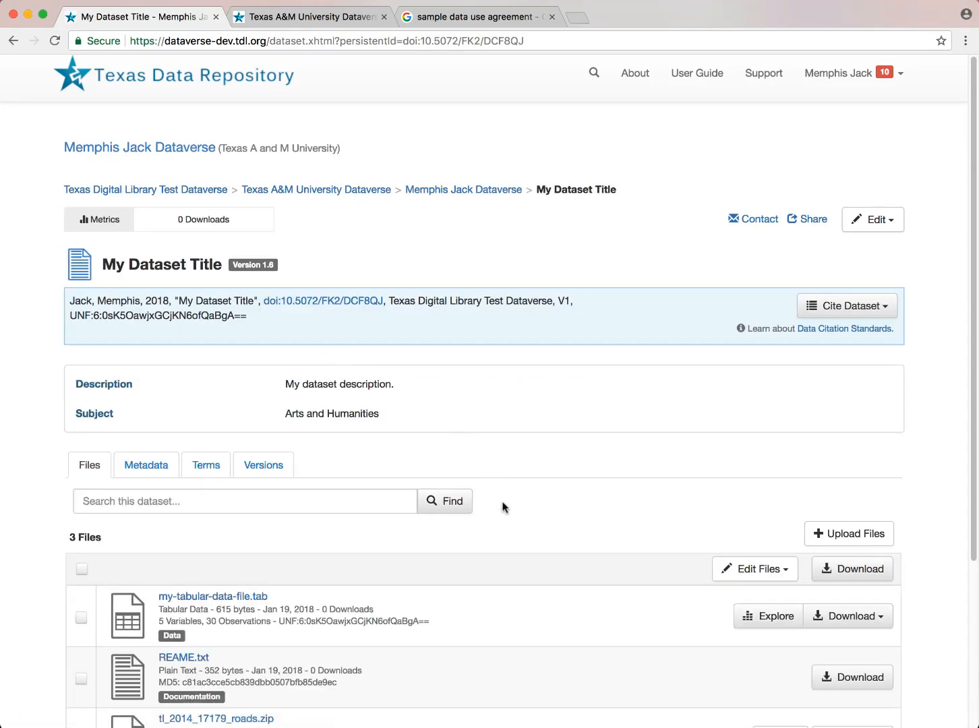
scroll(503, 507, down, 1)
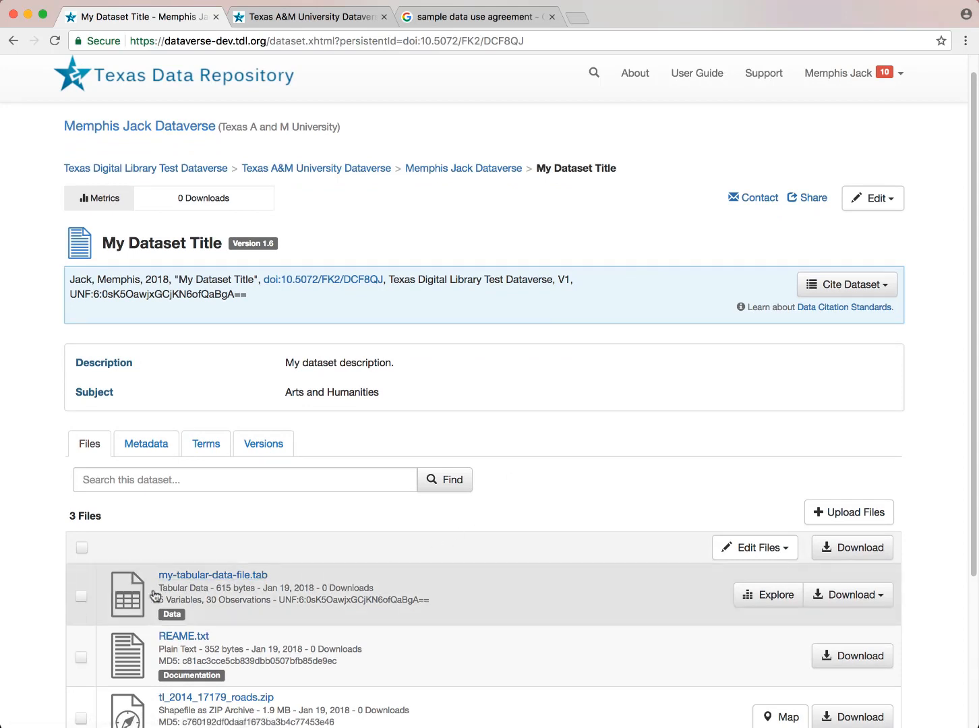
- Restrict my-tabular-data-file.tab, pasting the copied data use agreement as its terms of access and enabling access requests
click(81, 596)
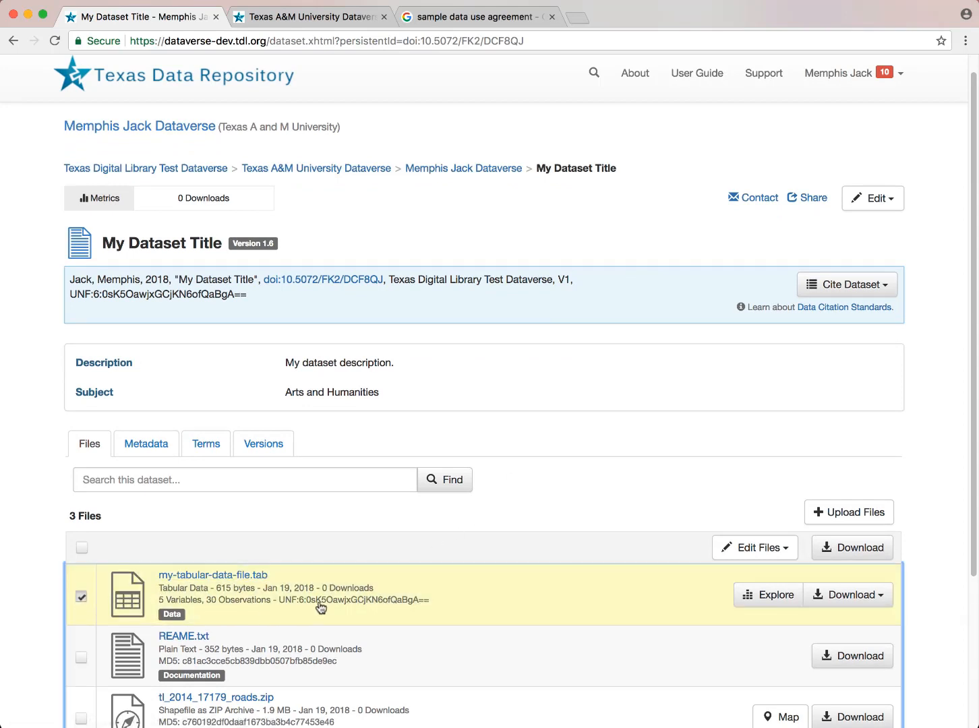
click(738, 561)
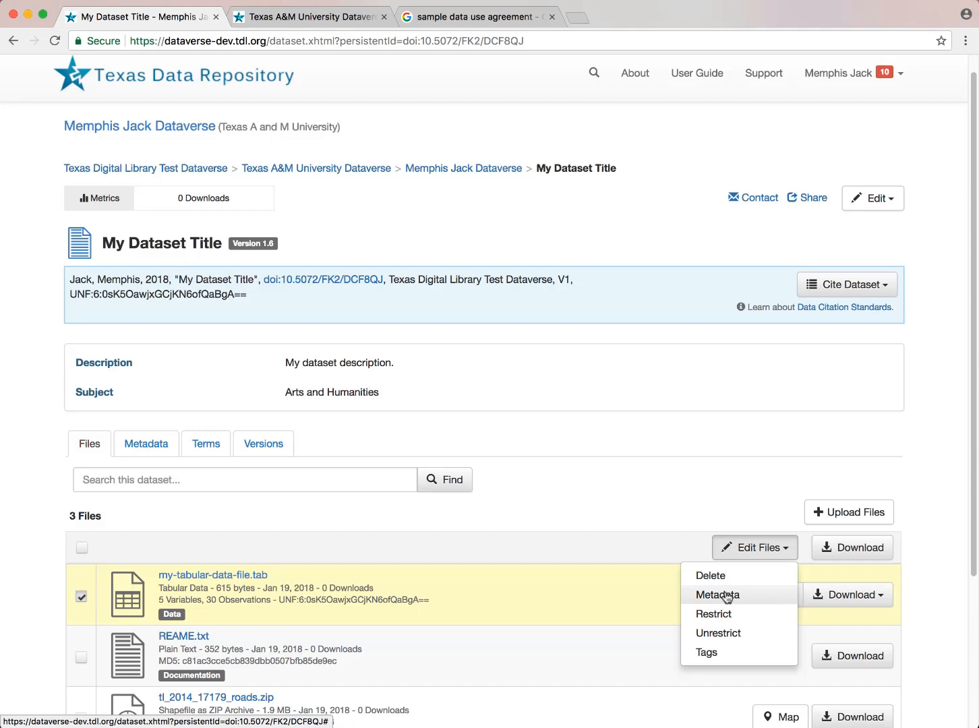
click(718, 614)
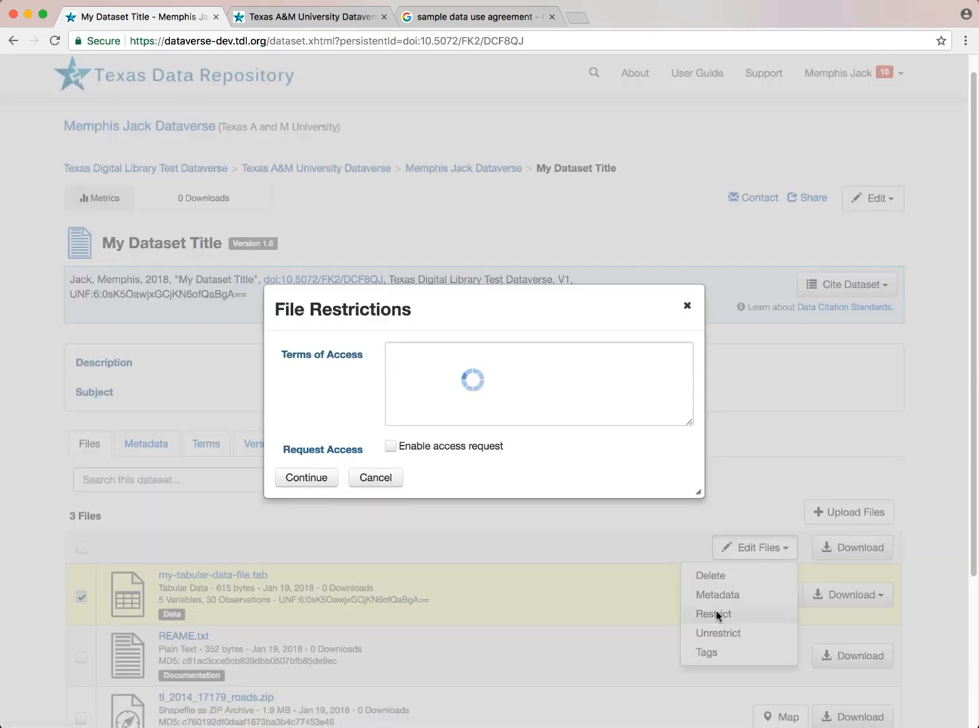
click(597, 393)
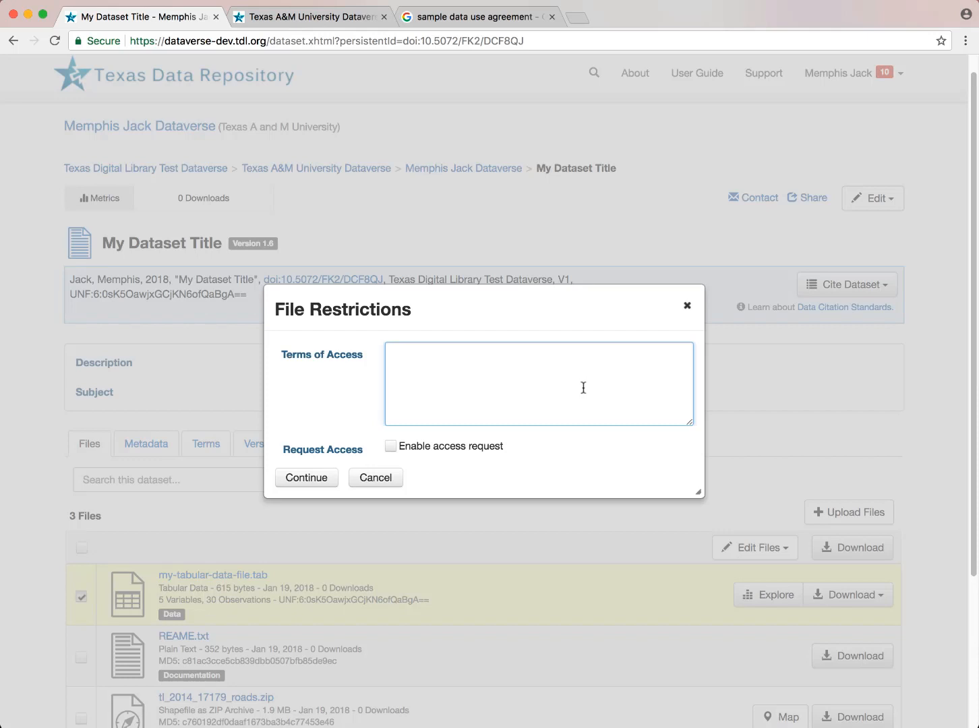
key(super+v)
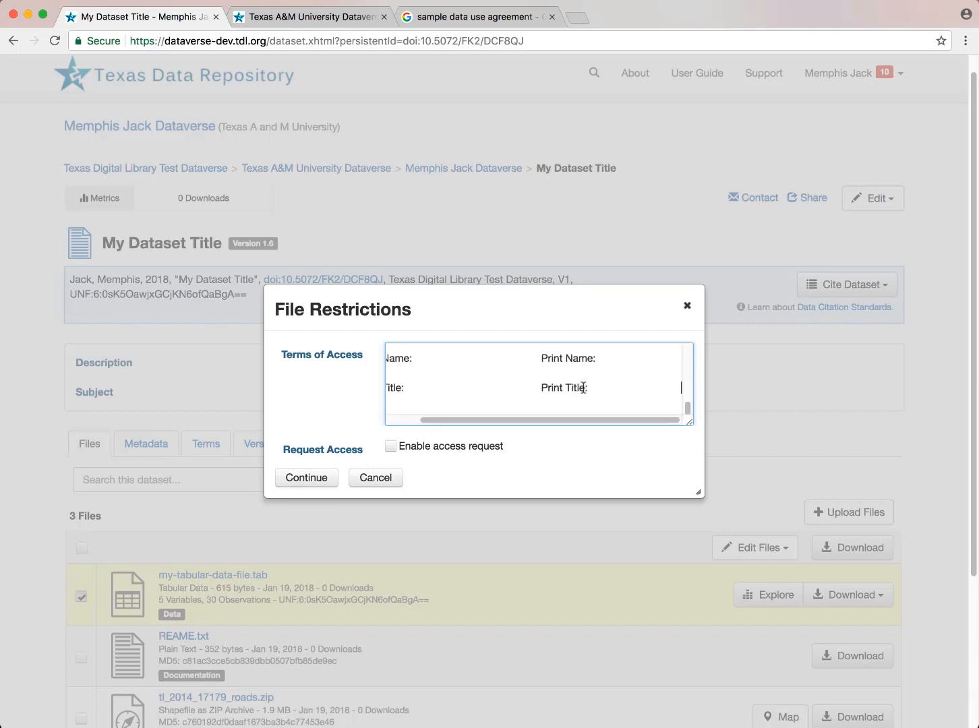
drag(686, 407, 686, 402)
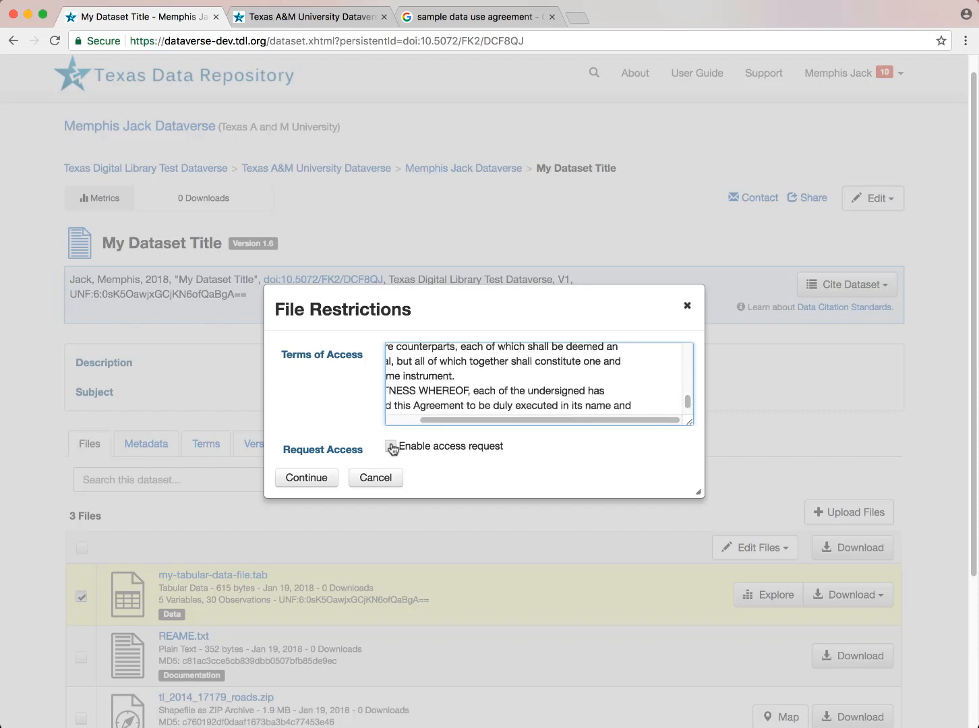
drag(459, 420, 402, 419)
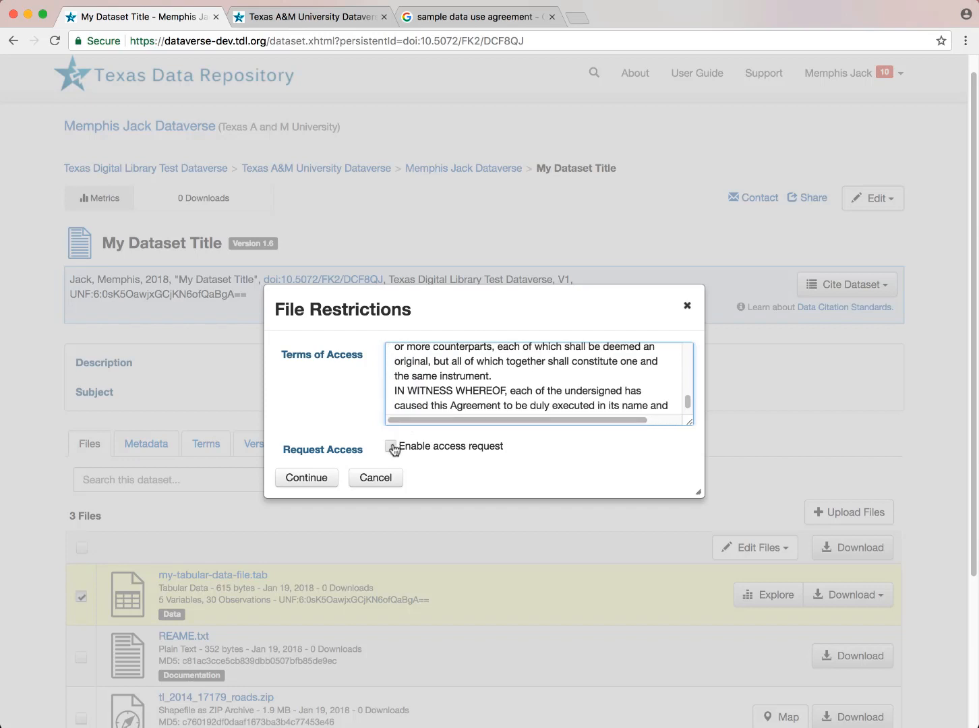
click(392, 447)
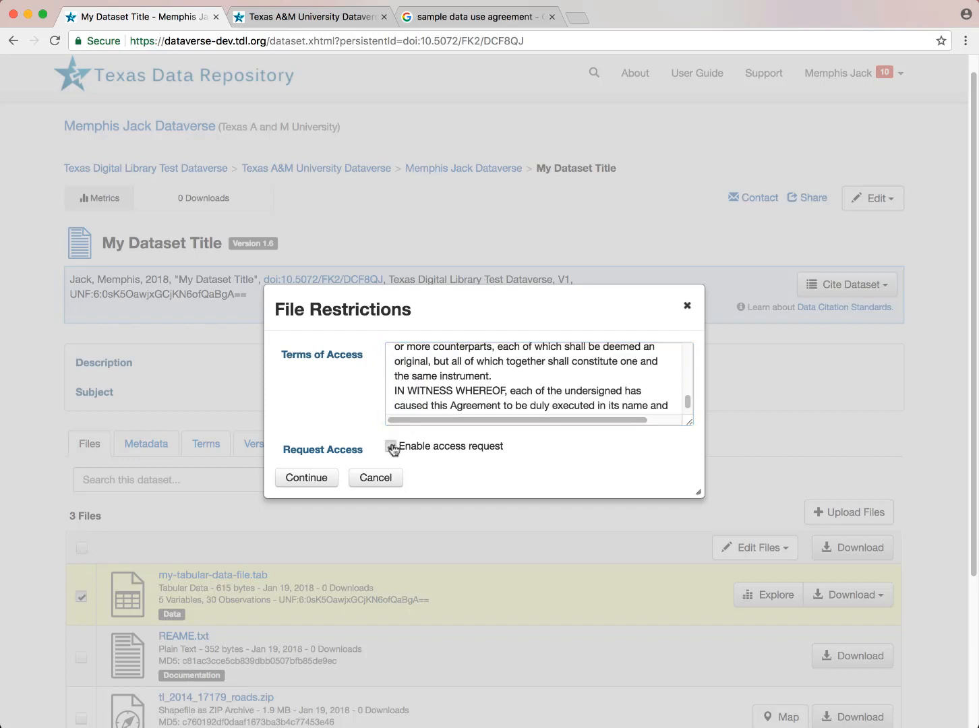
click(319, 477)
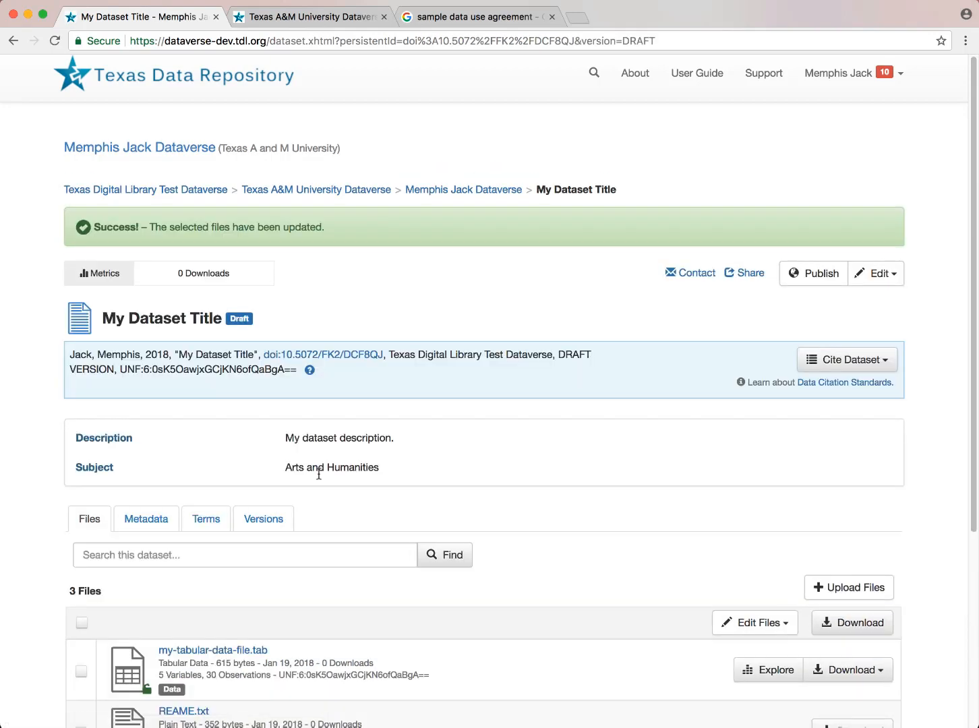
- Publish the dataset's draft as Minor Release (1.7)
scroll(444, 597, down, 1)
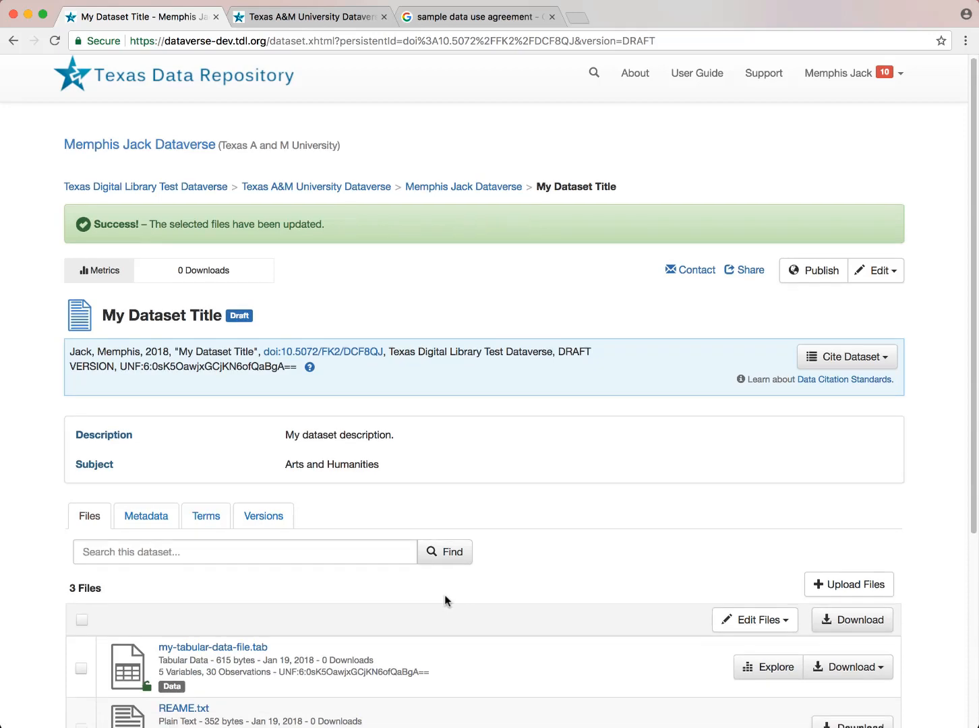
scroll(445, 596, down, 5)
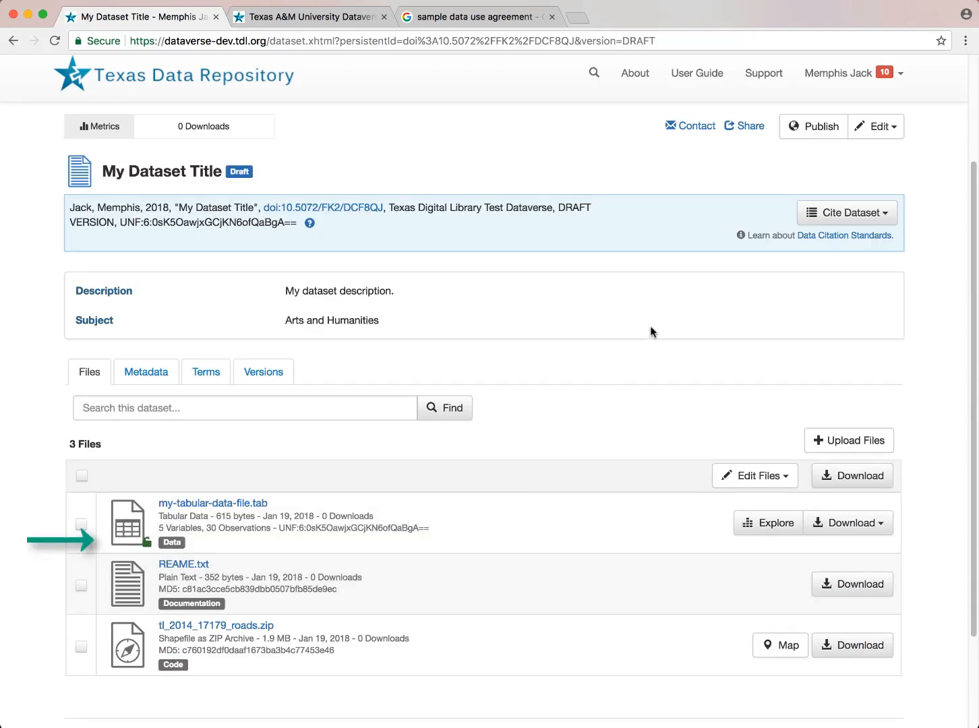
click(811, 131)
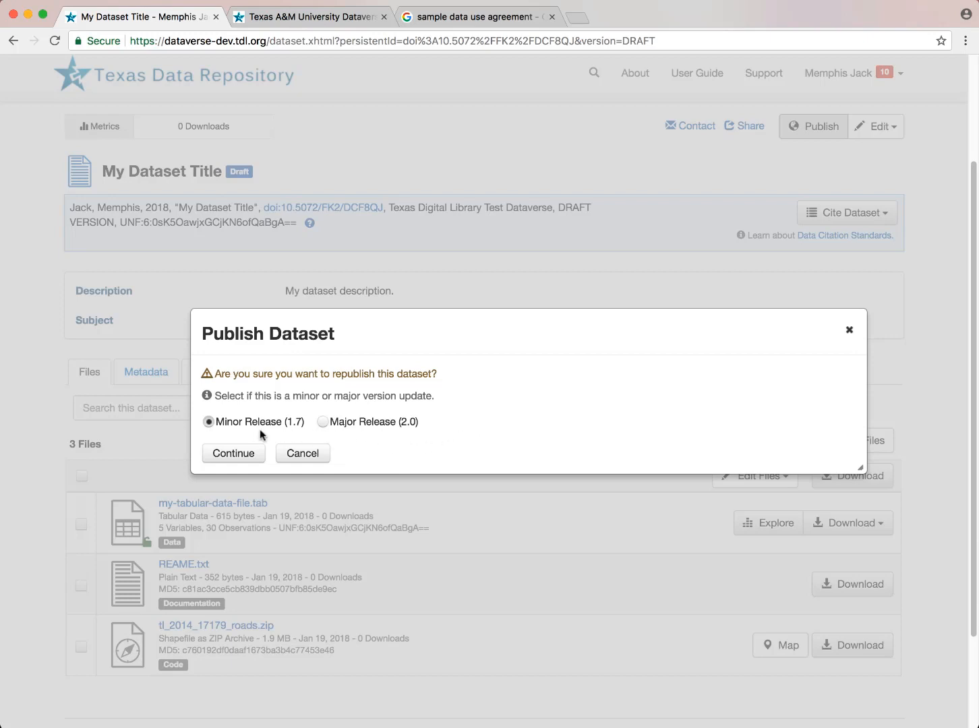
click(230, 453)
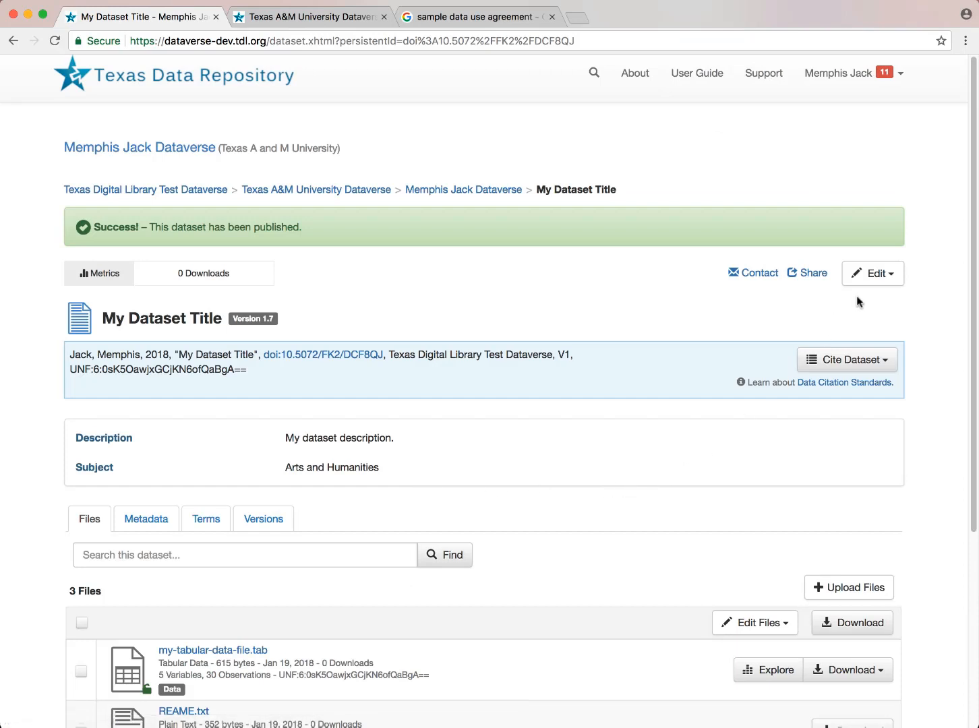
- Assign the File Downloader role on the dataset My Dataset Title to the signed-in user's own account and save the assignment
click(874, 273)
mouse_move(836, 363)
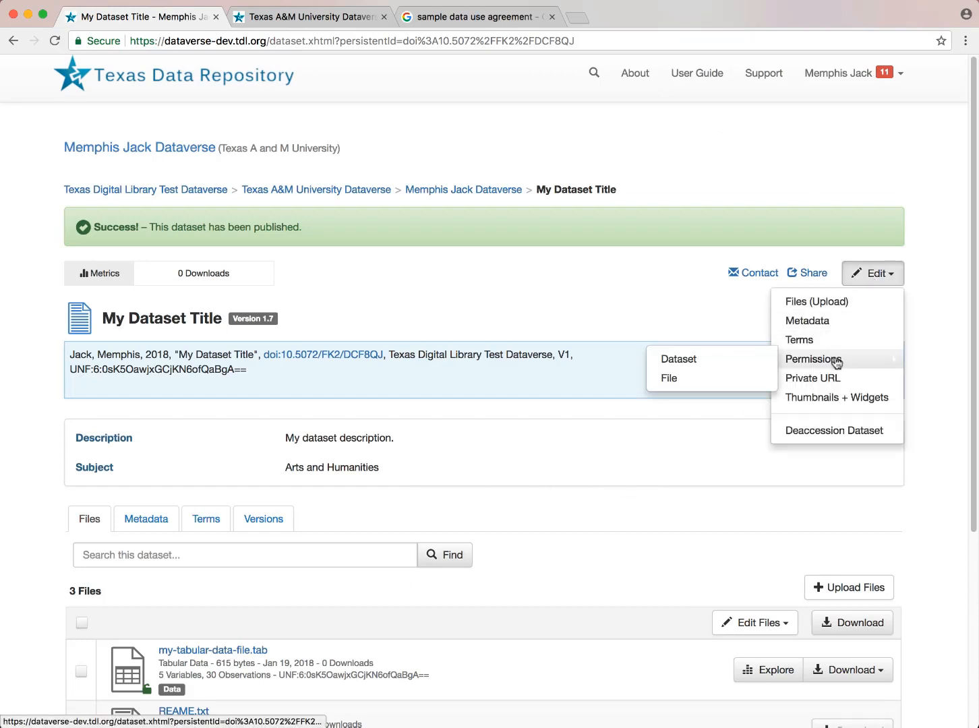
click(760, 363)
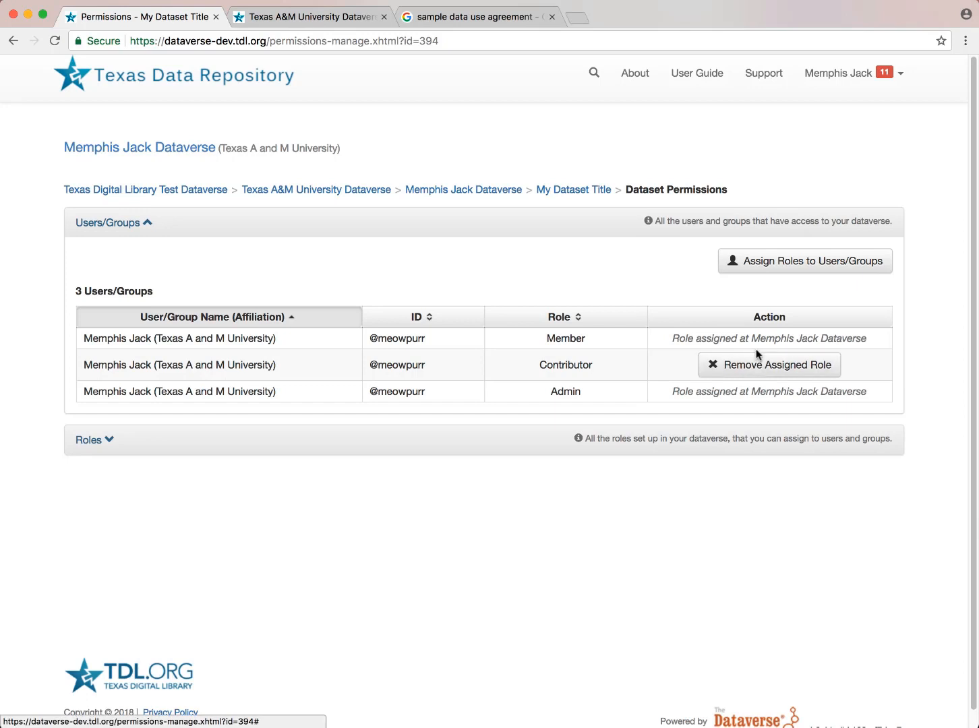
click(758, 269)
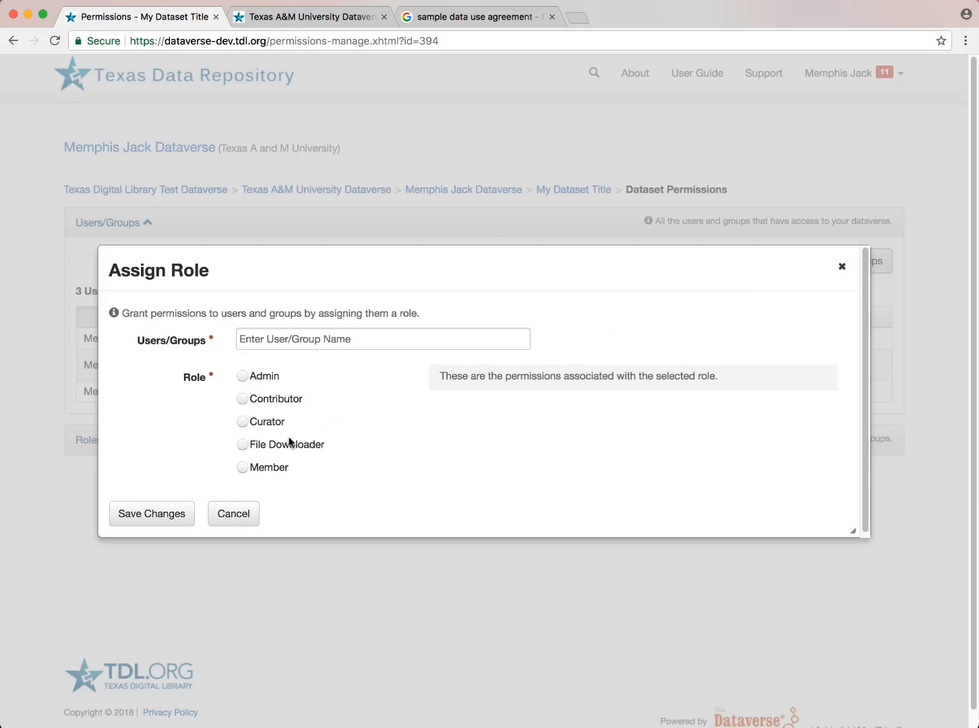
click(242, 446)
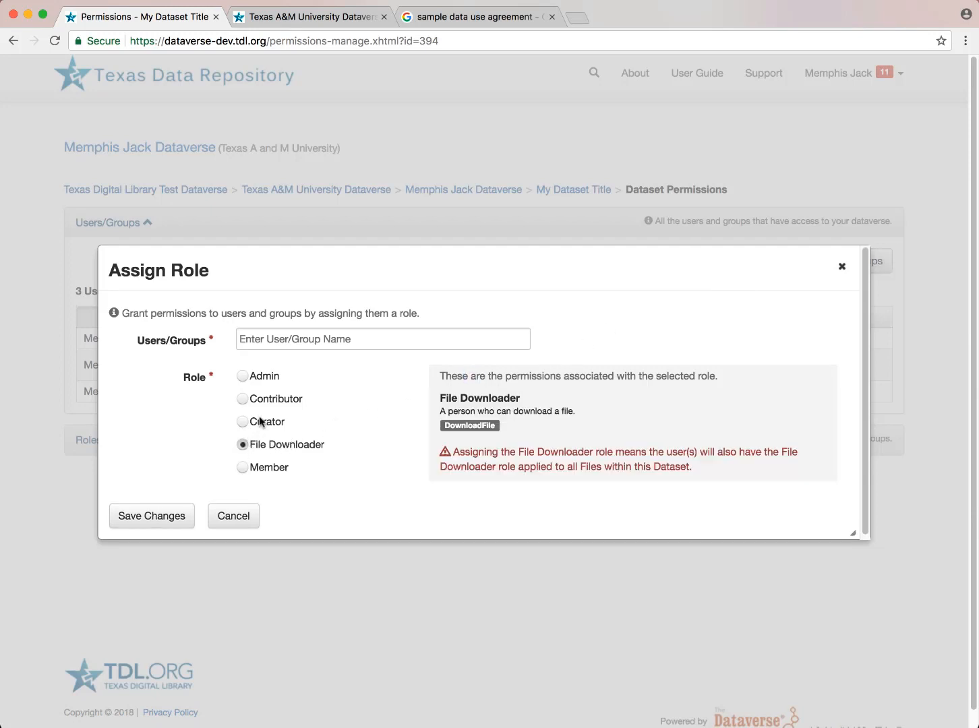
click(288, 342)
text(mem)
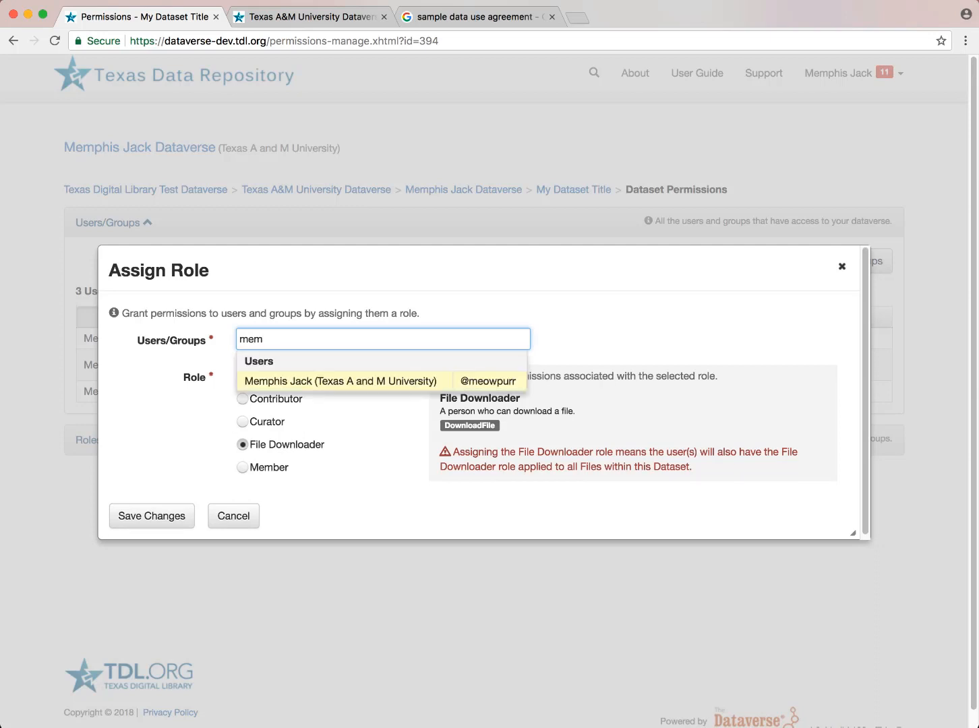
click(297, 381)
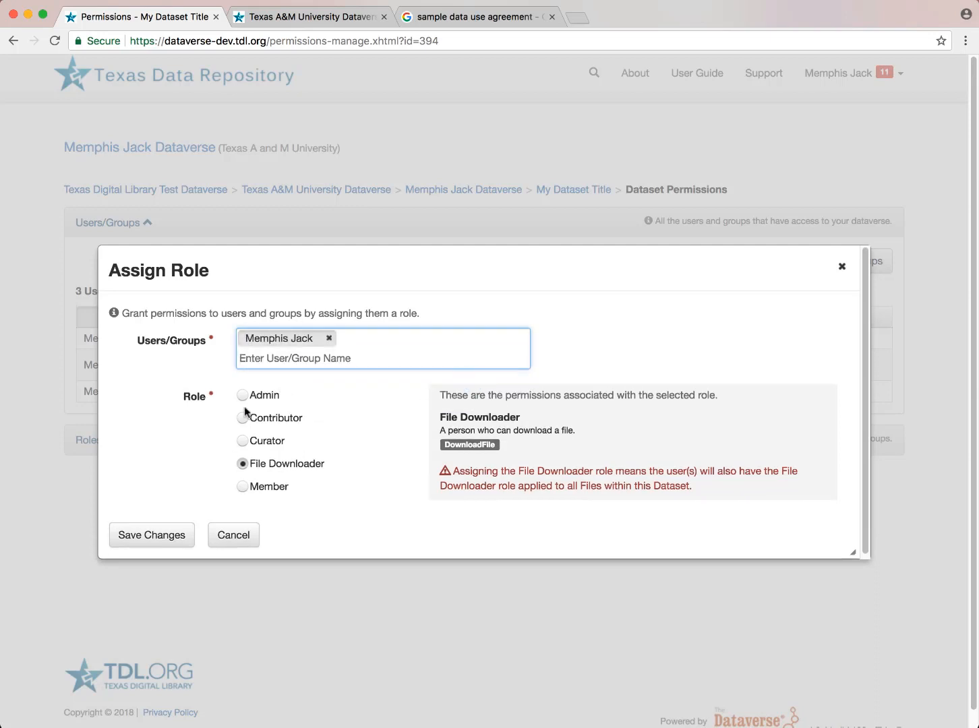
click(129, 534)
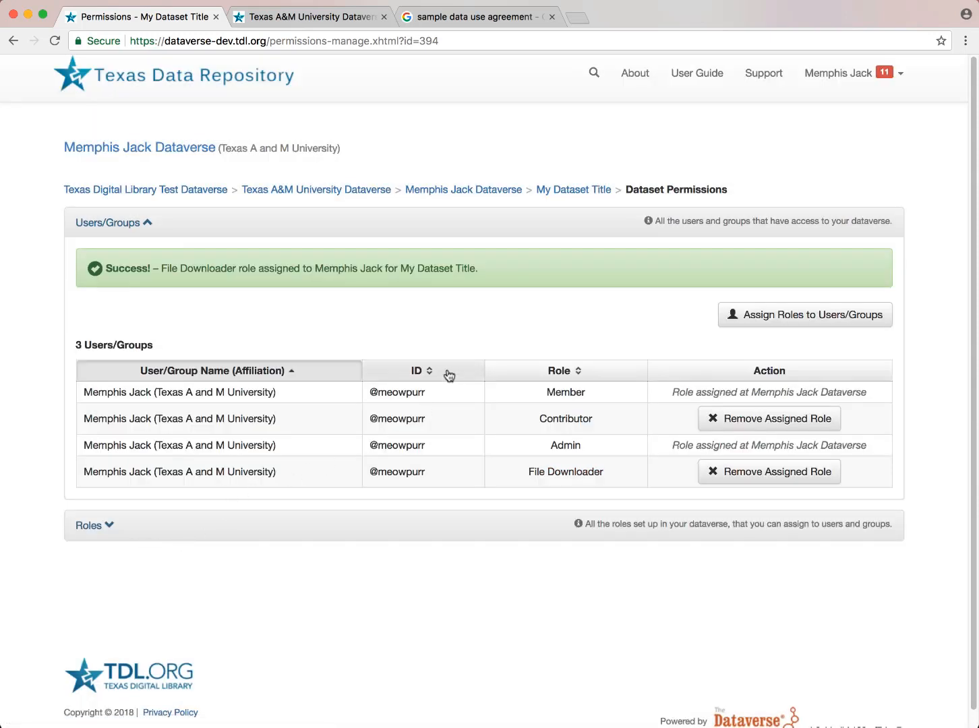
- Return to the dataset My Dataset Title and open its file-level permissions
click(572, 194)
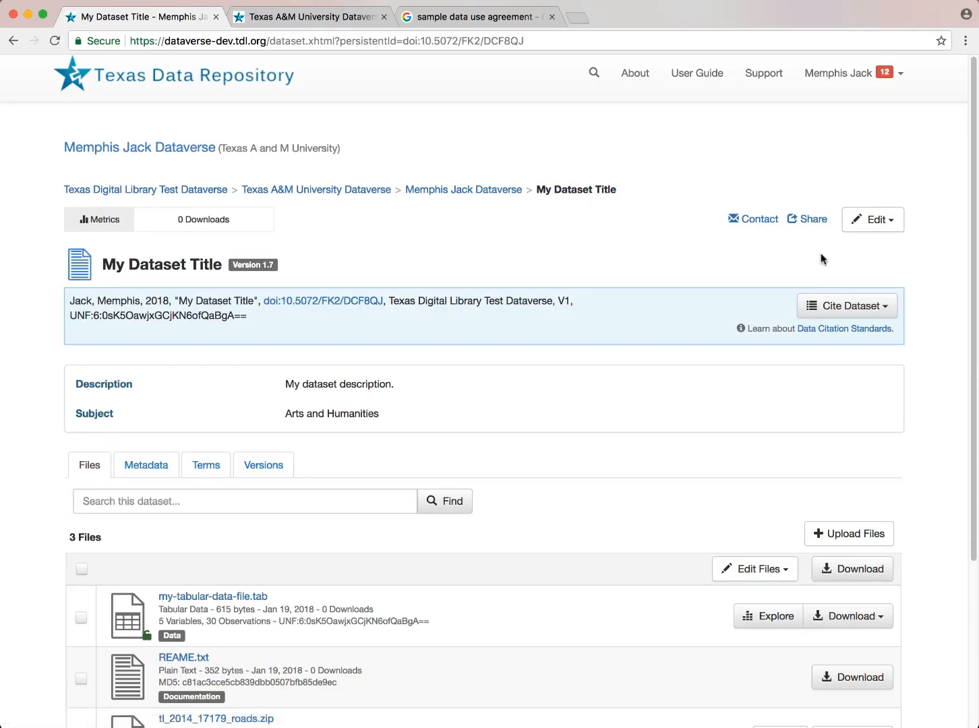
click(874, 225)
mouse_move(844, 307)
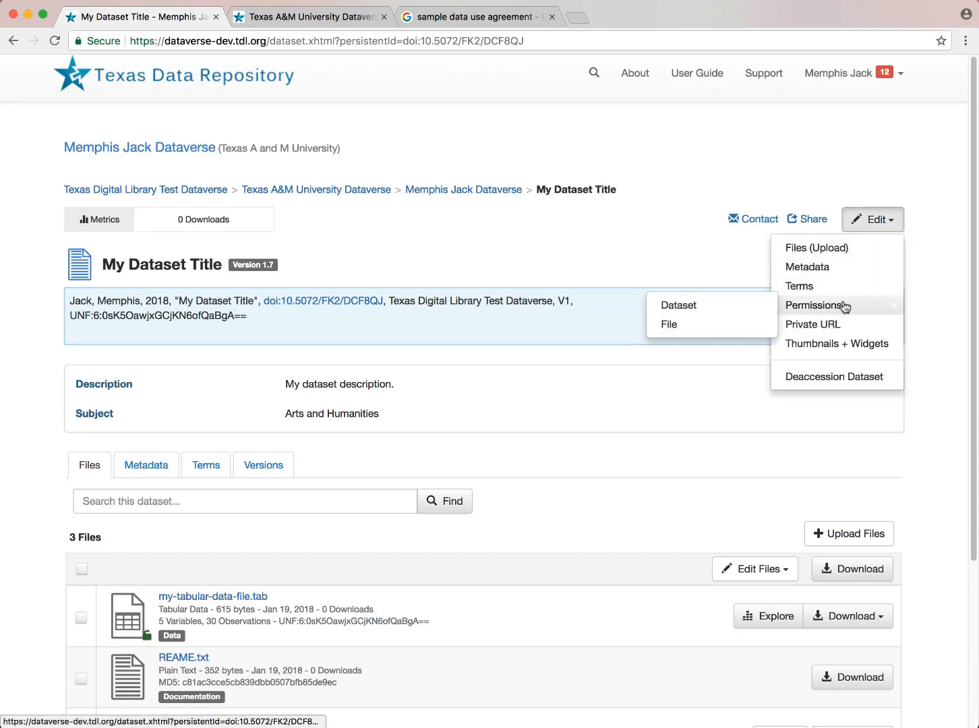
click(749, 327)
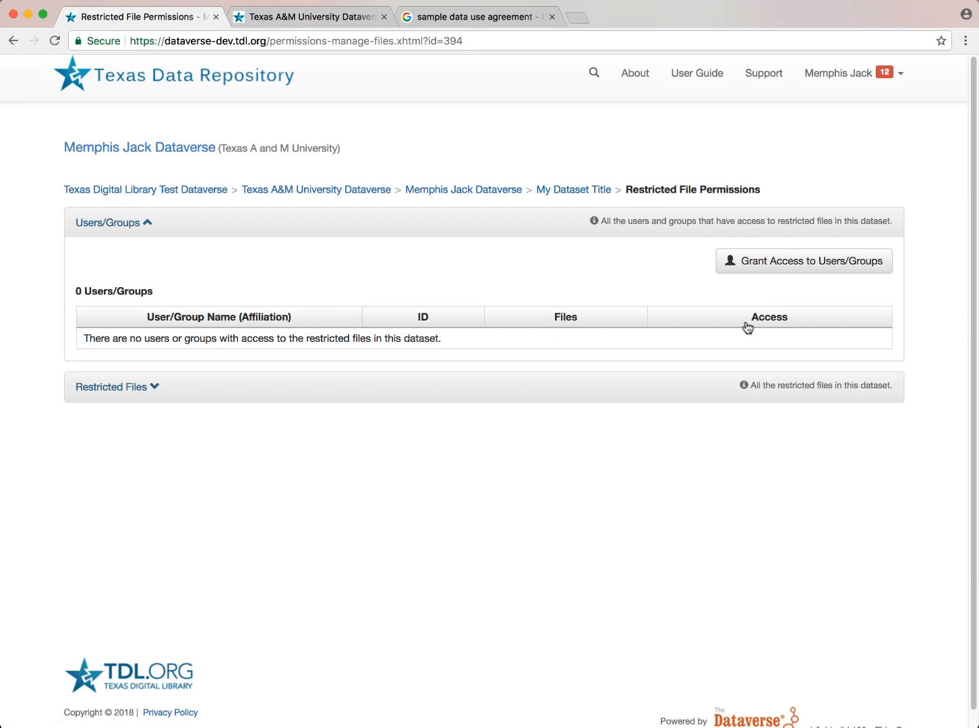
- Grant the signed-in user's own account access to the restricted file my-tabular-data-file.tab and return to the dataset
click(741, 270)
click(622, 277)
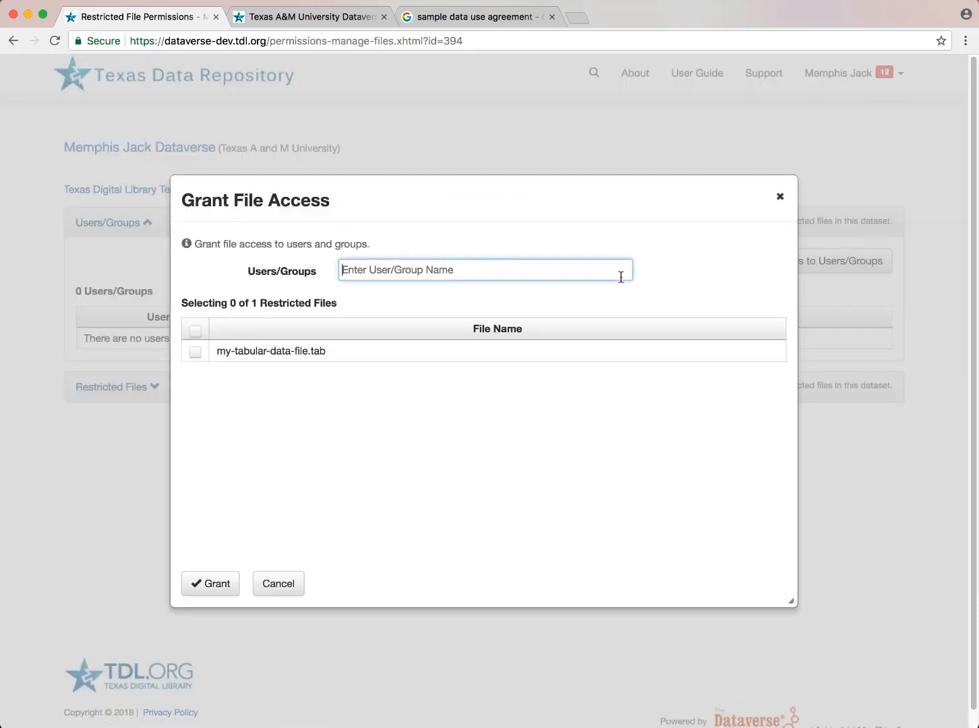
text(mem)
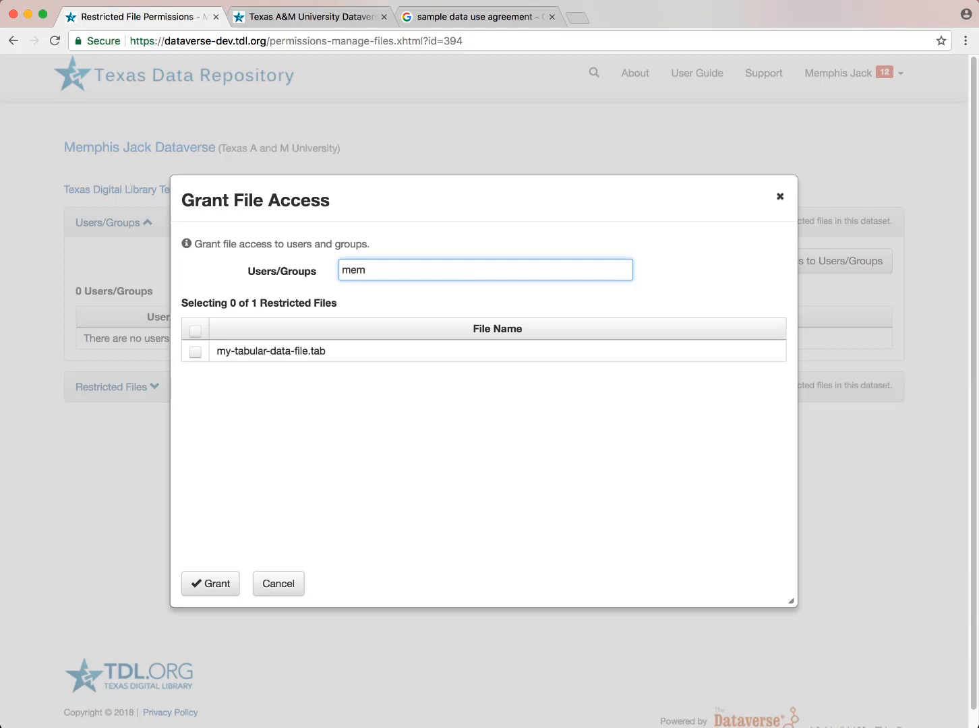
click(575, 310)
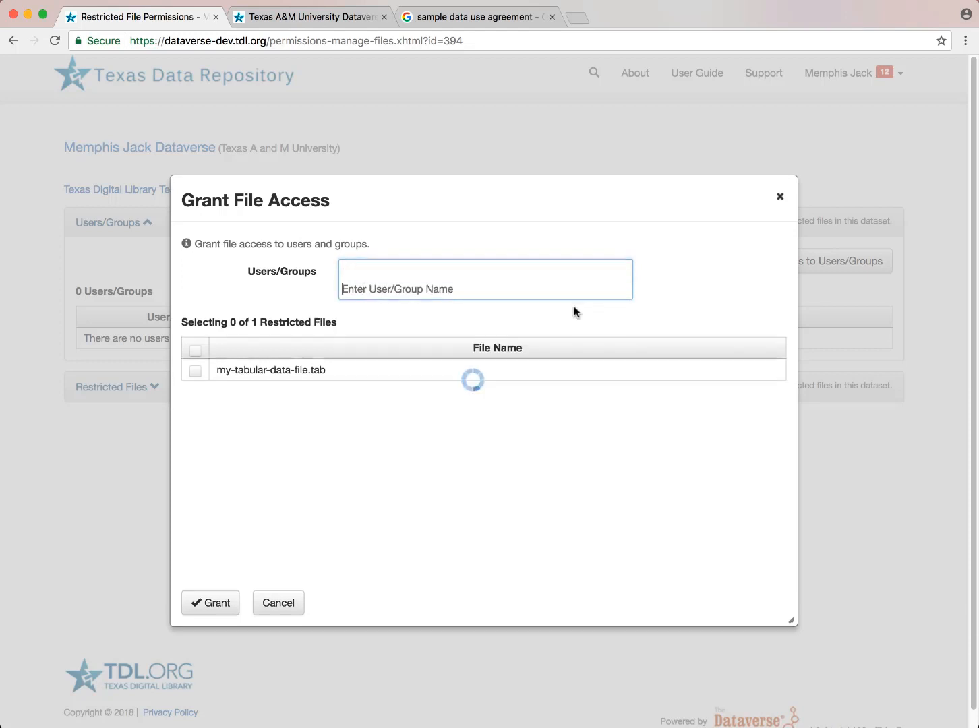
click(200, 373)
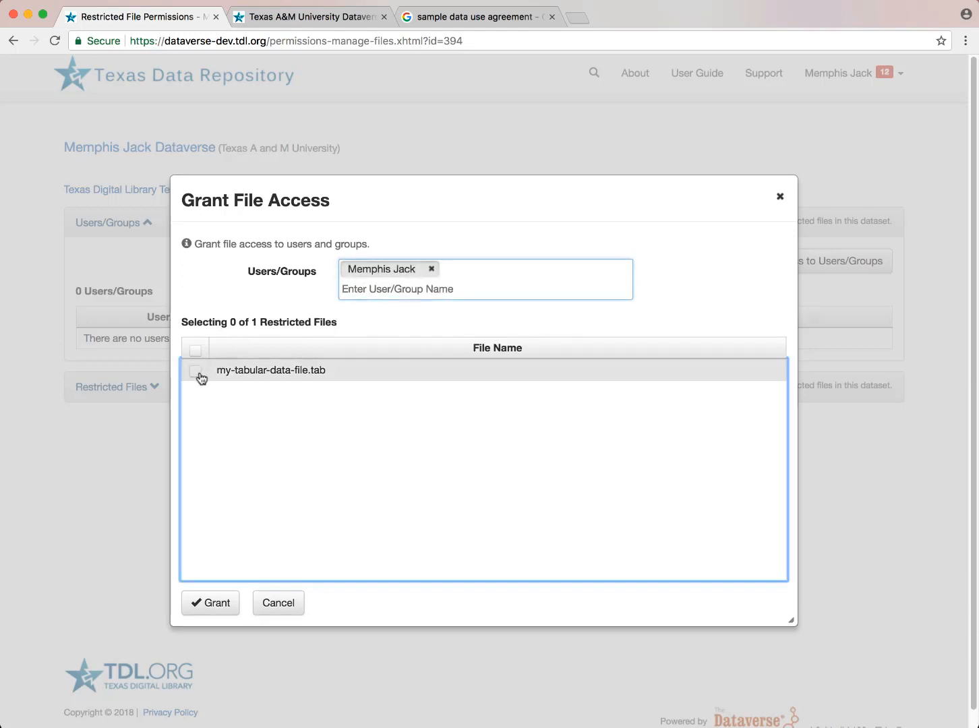
click(207, 607)
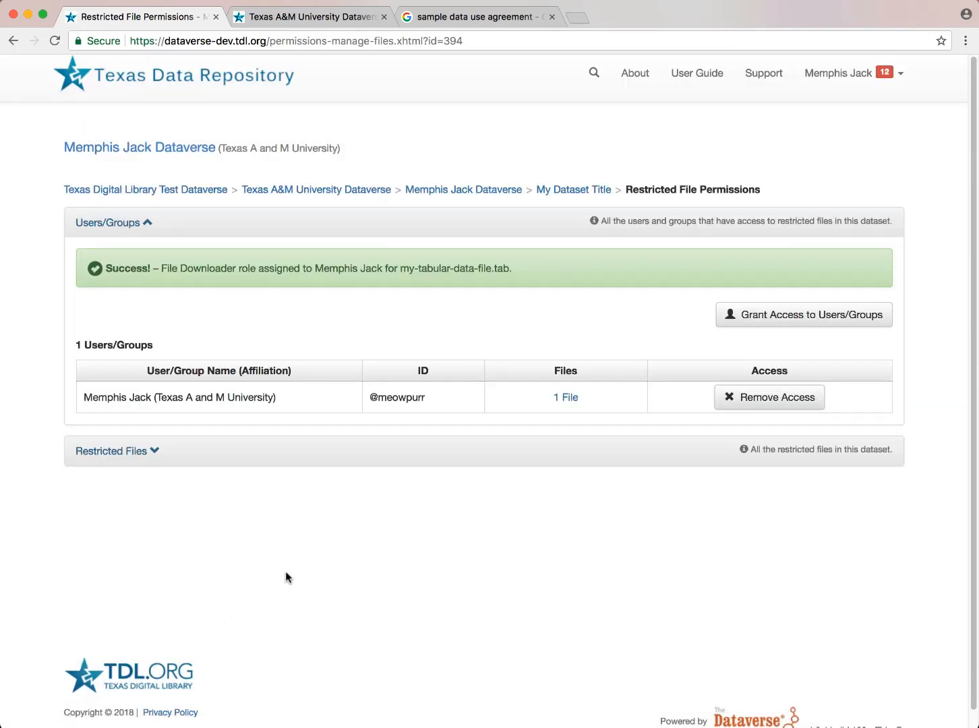
click(561, 192)
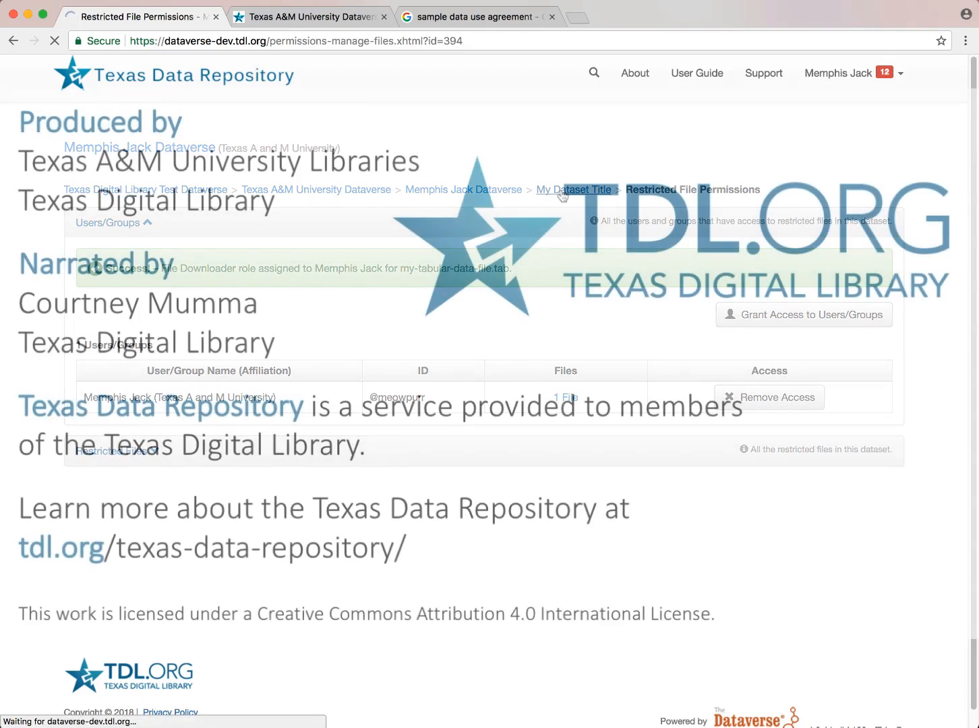